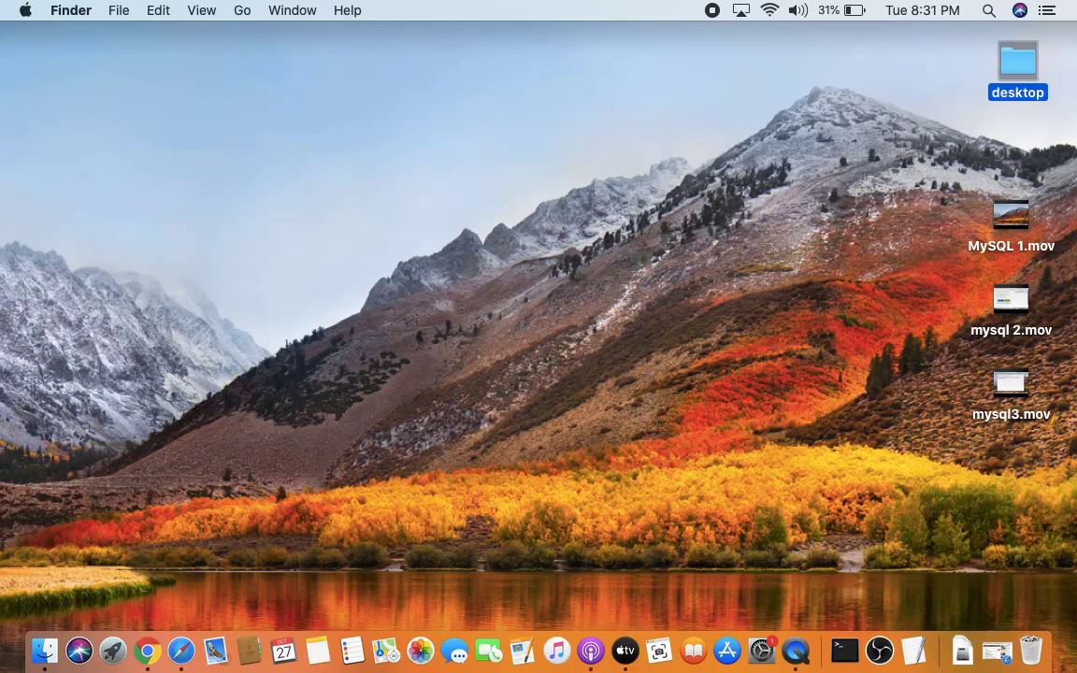
In Safari, search the web for 'python' and open the official python.org site
{"action": "left_click", "coordinate": [182, 651]}
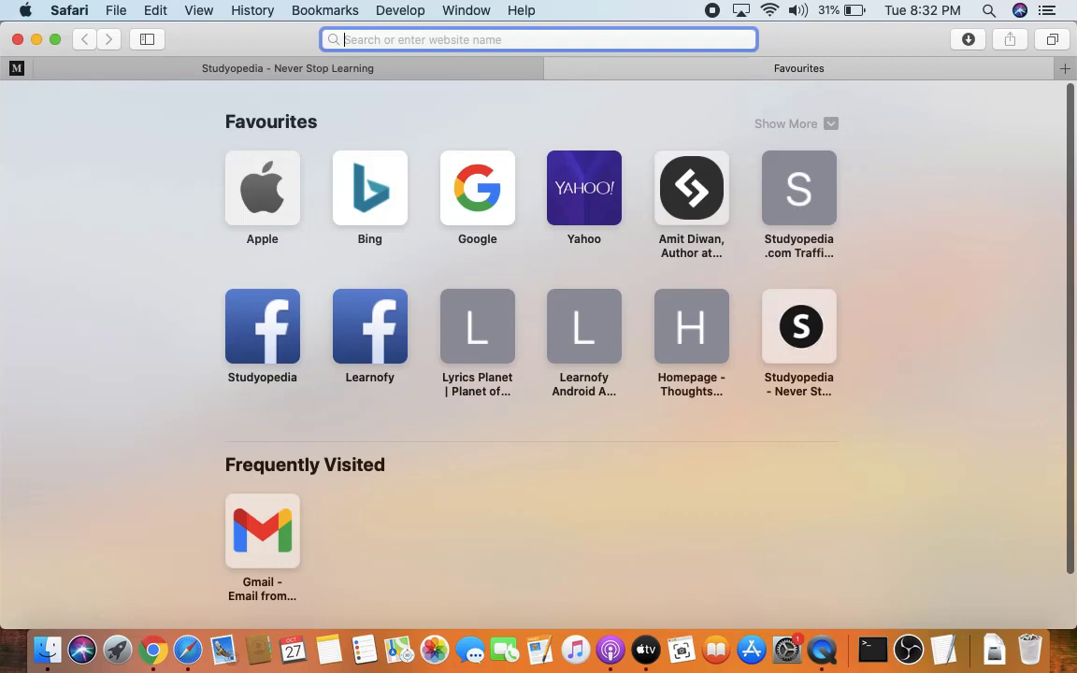
{"action": "type", "text": "python"}
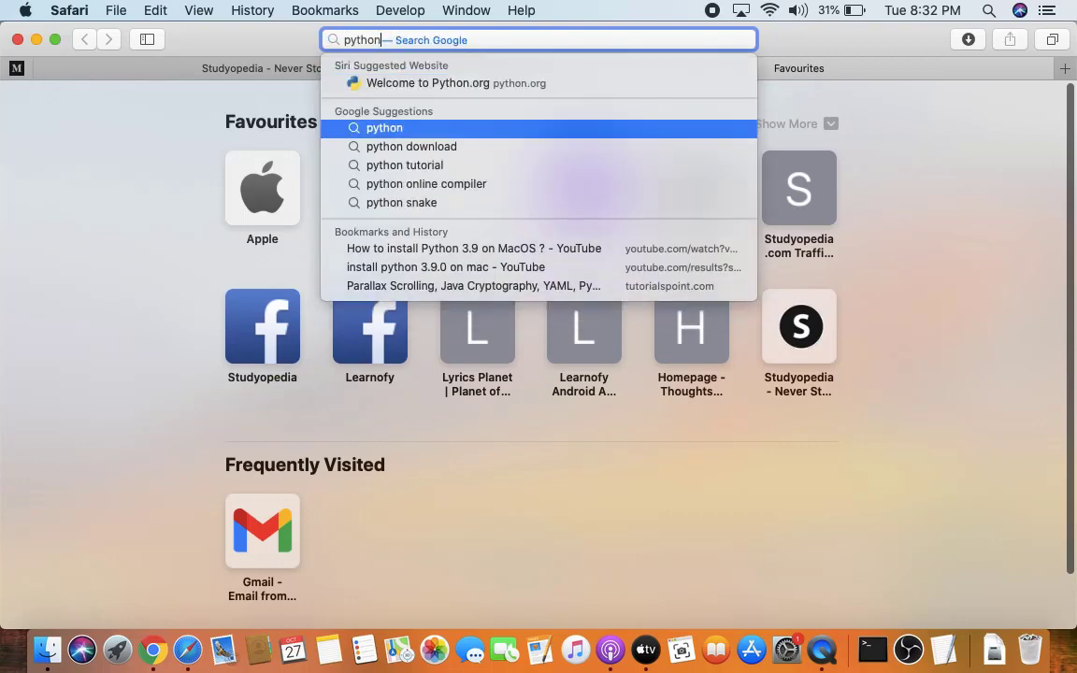
{"action": "key", "text": "Return"}
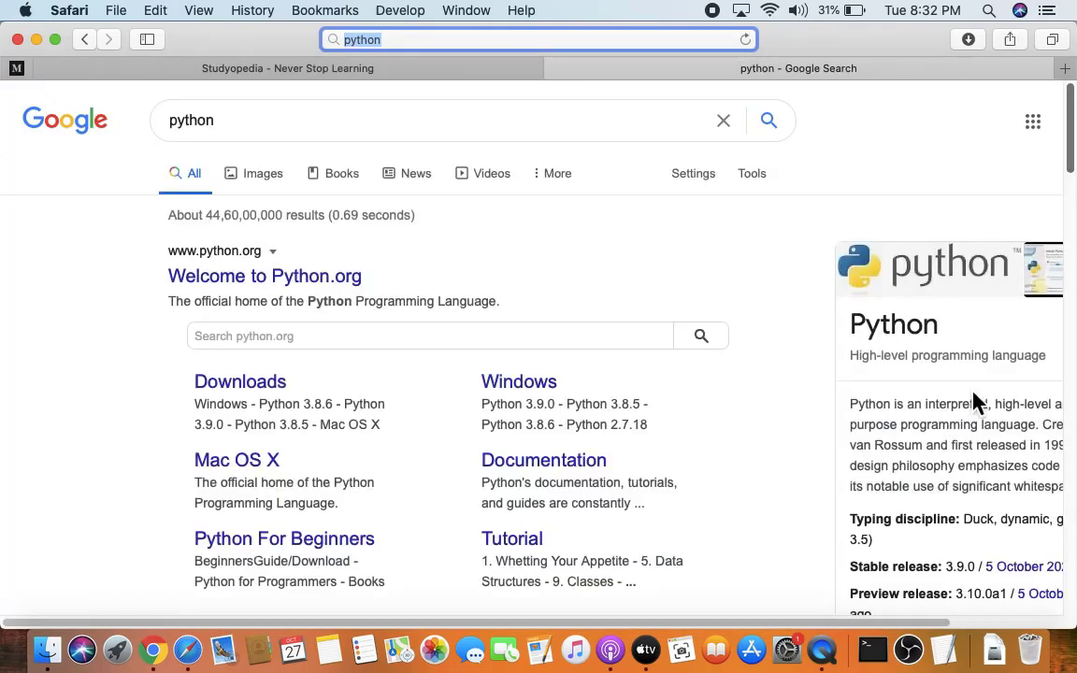
{"action": "left_click", "coordinate": [284, 278]}
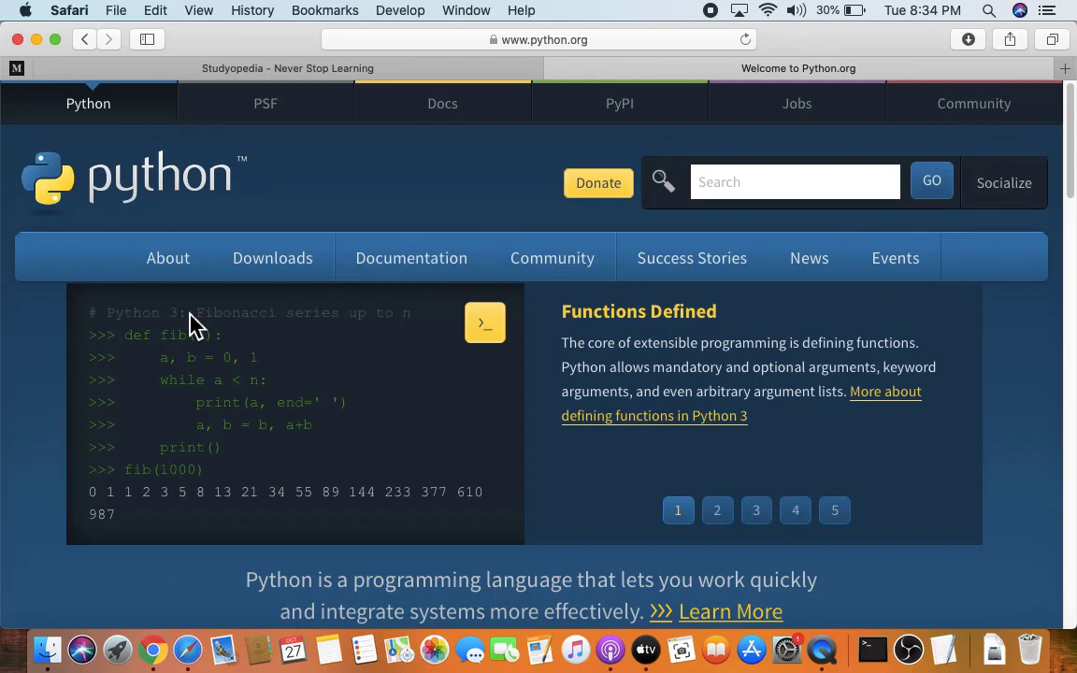
{"action": "mouse_move", "coordinate": [272, 258]}
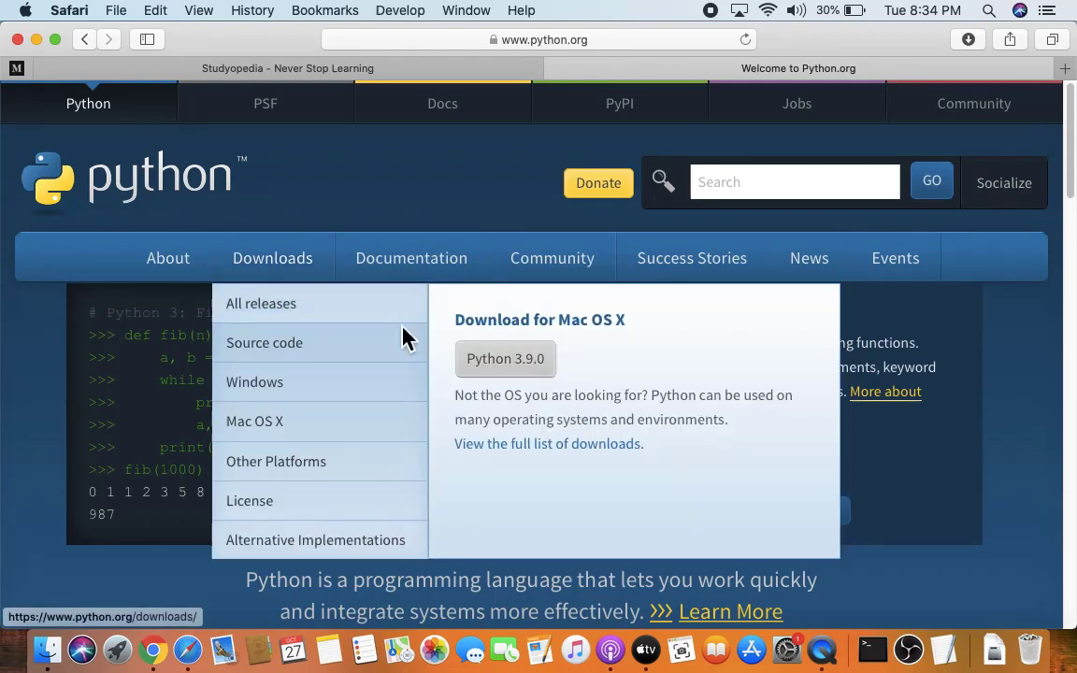
Download the Python 3.9.0 macOS installer, allowing python.org downloads, and show the downloads list
{"action": "left_click", "coordinate": [550, 379]}
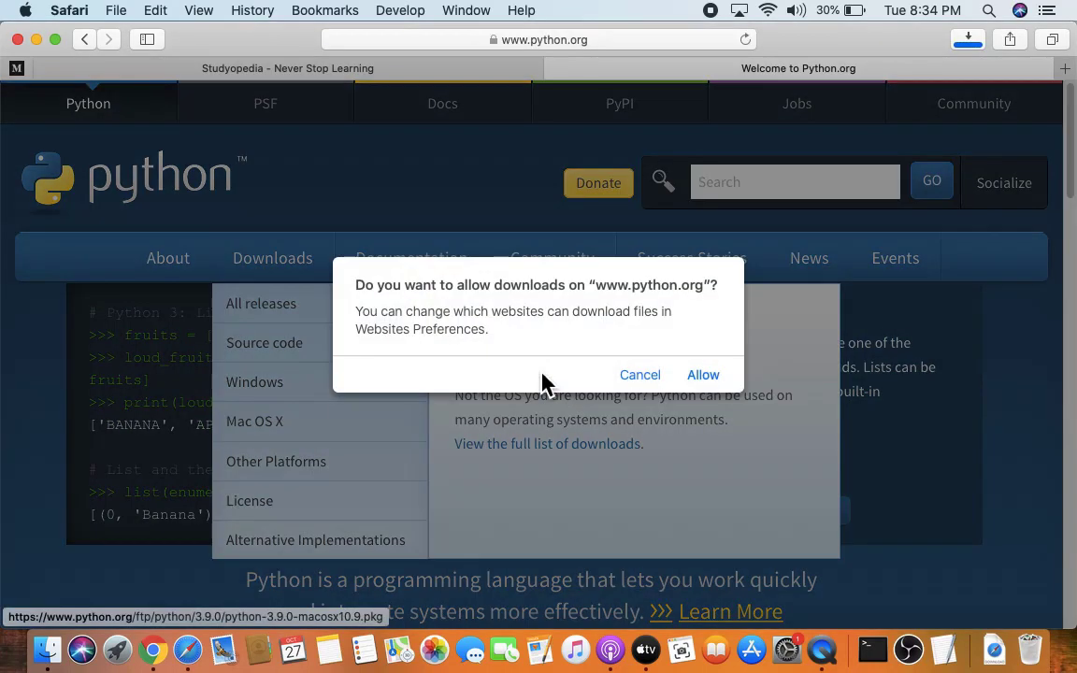
{"action": "left_click", "coordinate": [707, 377]}
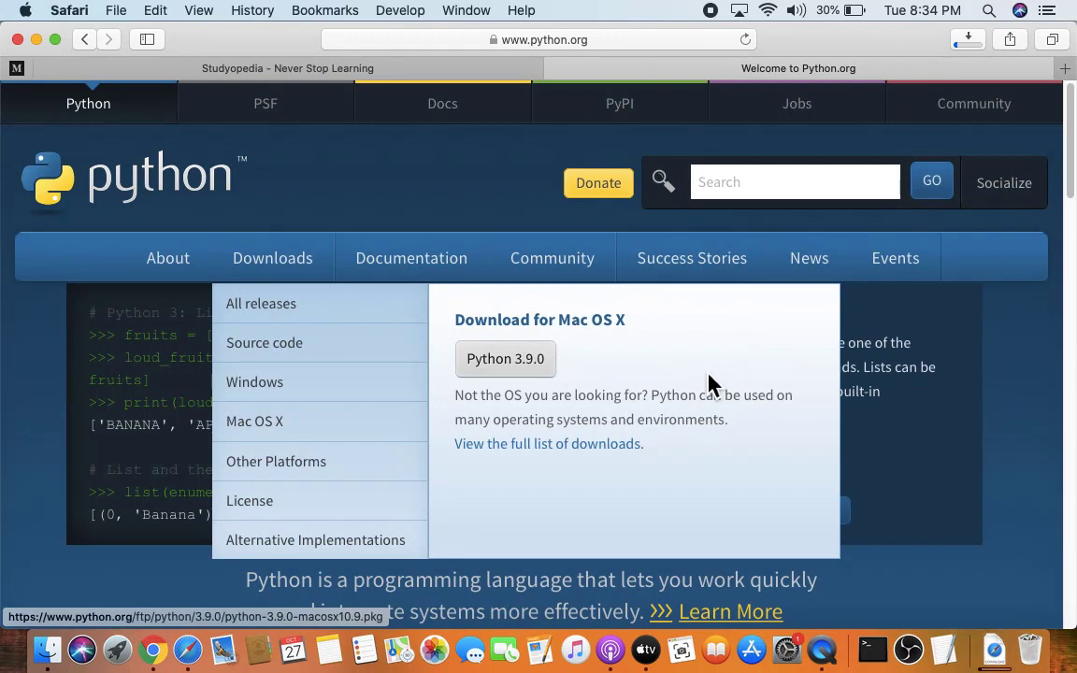
{"action": "left_click", "coordinate": [971, 41]}
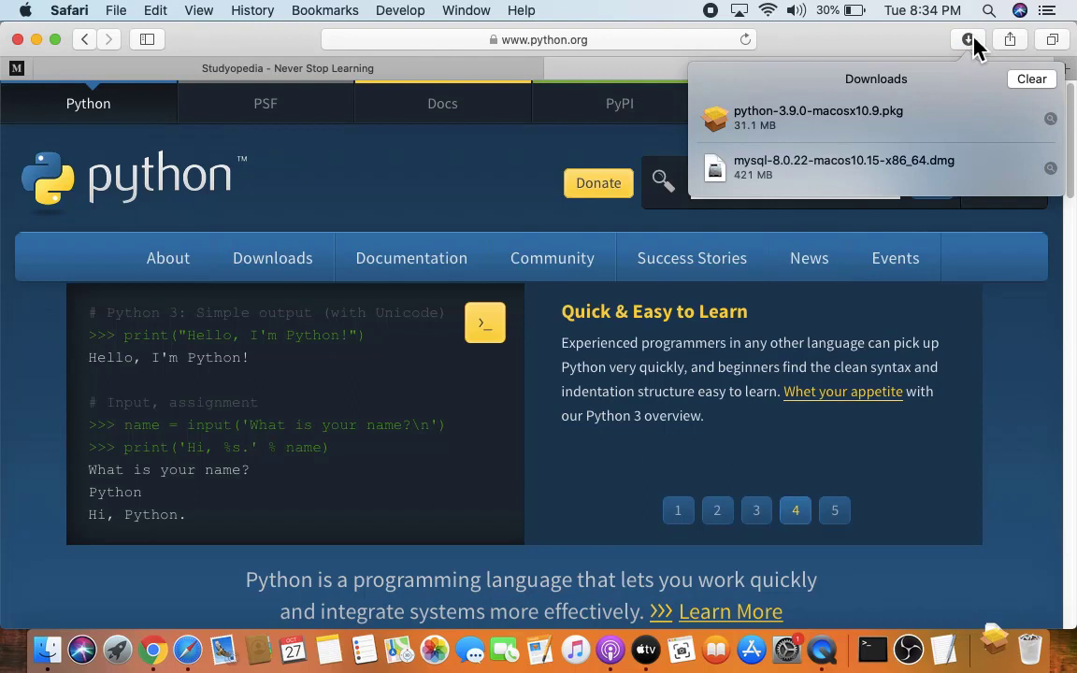
Open the downloaded Python 3.9.0 installer package and minimise Safari
{"action": "right_click", "coordinate": [884, 135]}
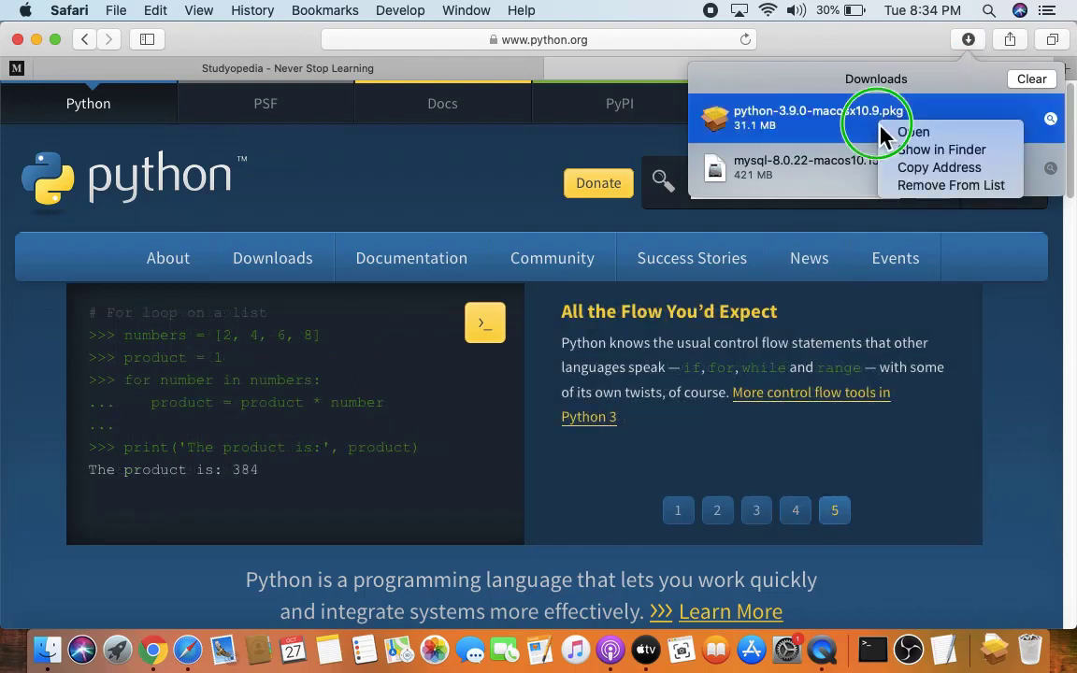
{"action": "left_click", "coordinate": [931, 133]}
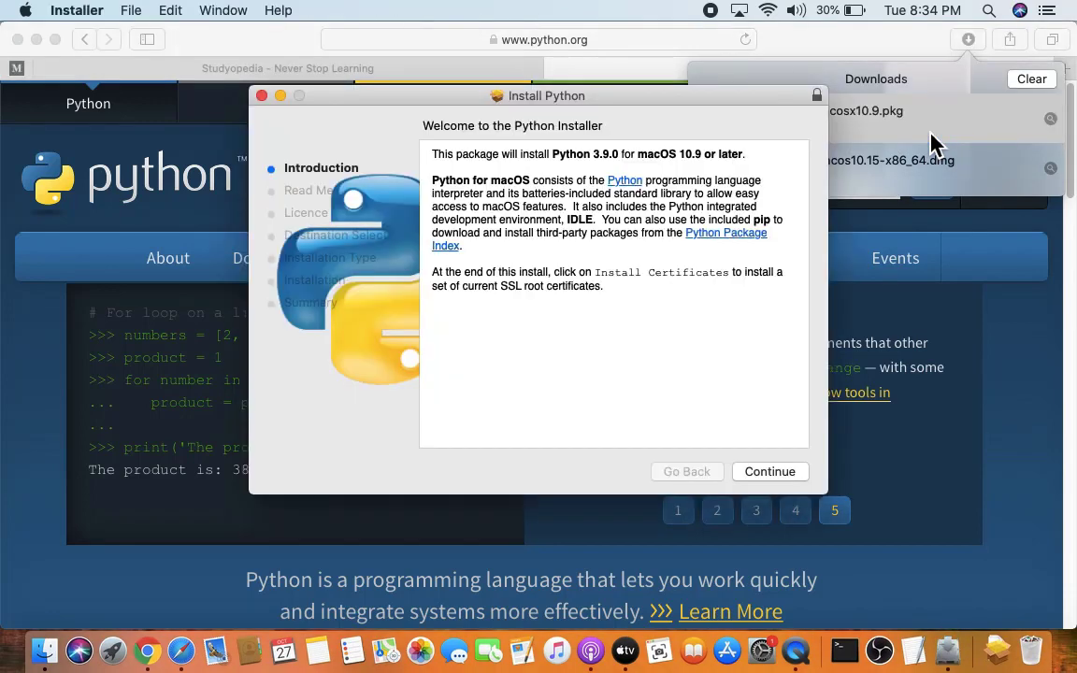
{"action": "left_click", "coordinate": [37, 40]}
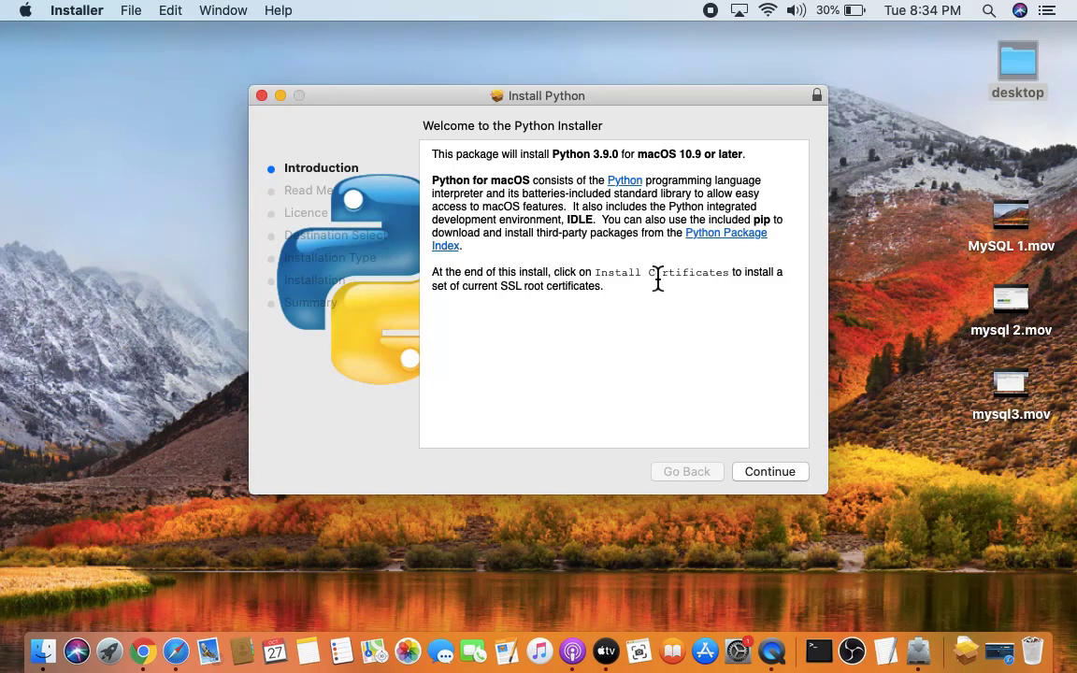
Continue past the Introduction and Read Me pages and agree to the software licence
{"action": "left_click", "coordinate": [778, 474]}
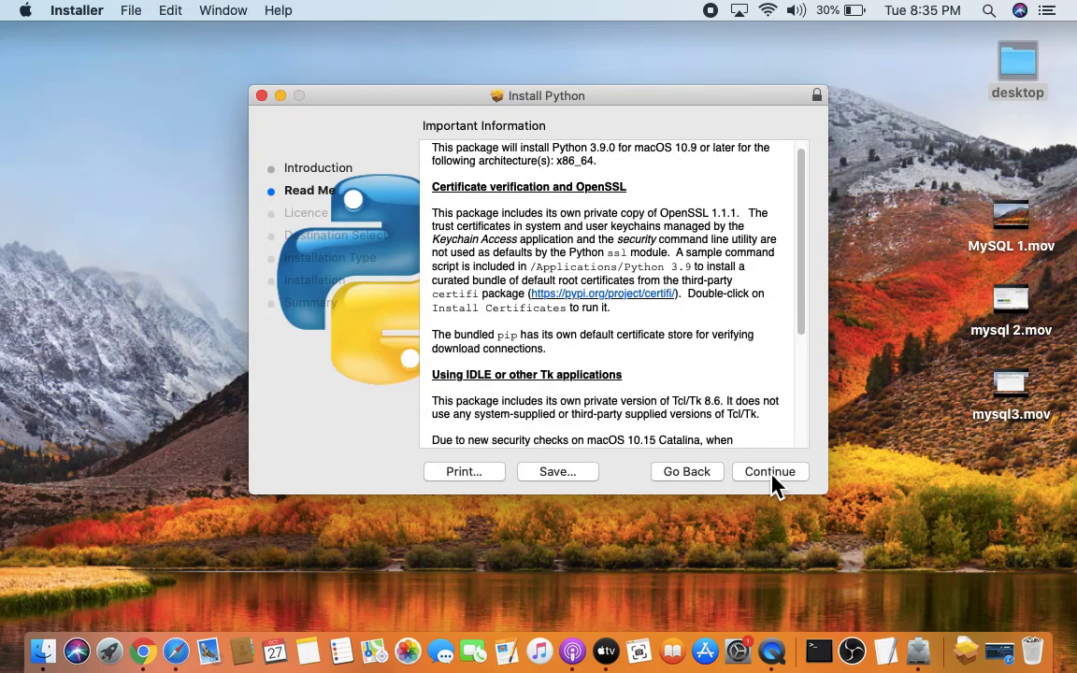
{"action": "left_click", "coordinate": [772, 477]}
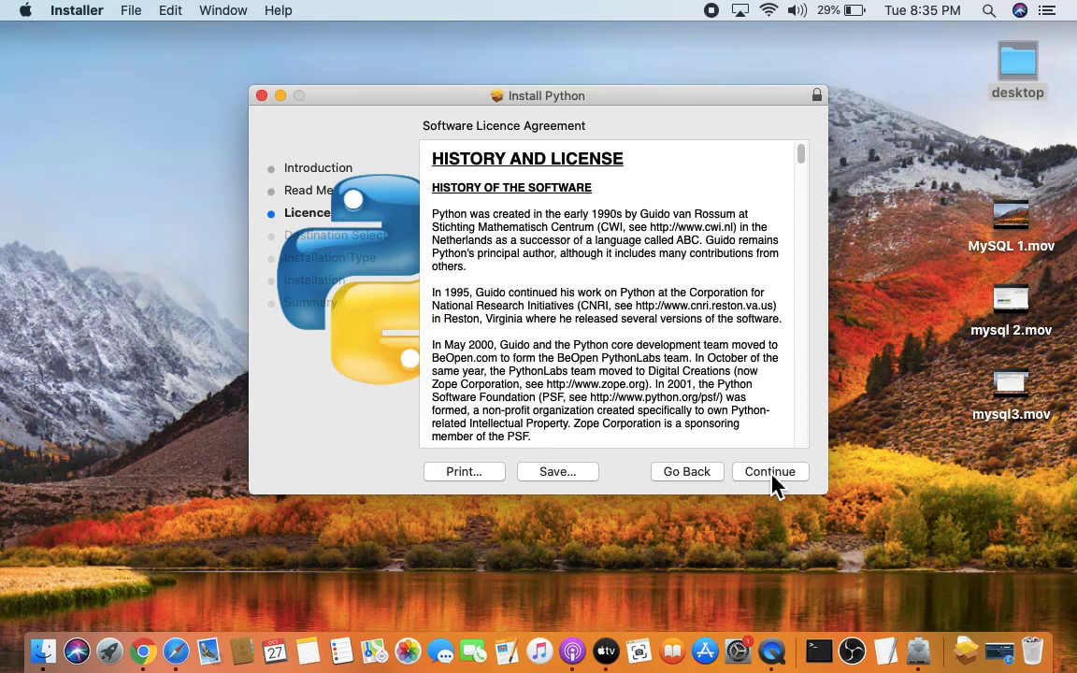
{"action": "left_click", "coordinate": [772, 474]}
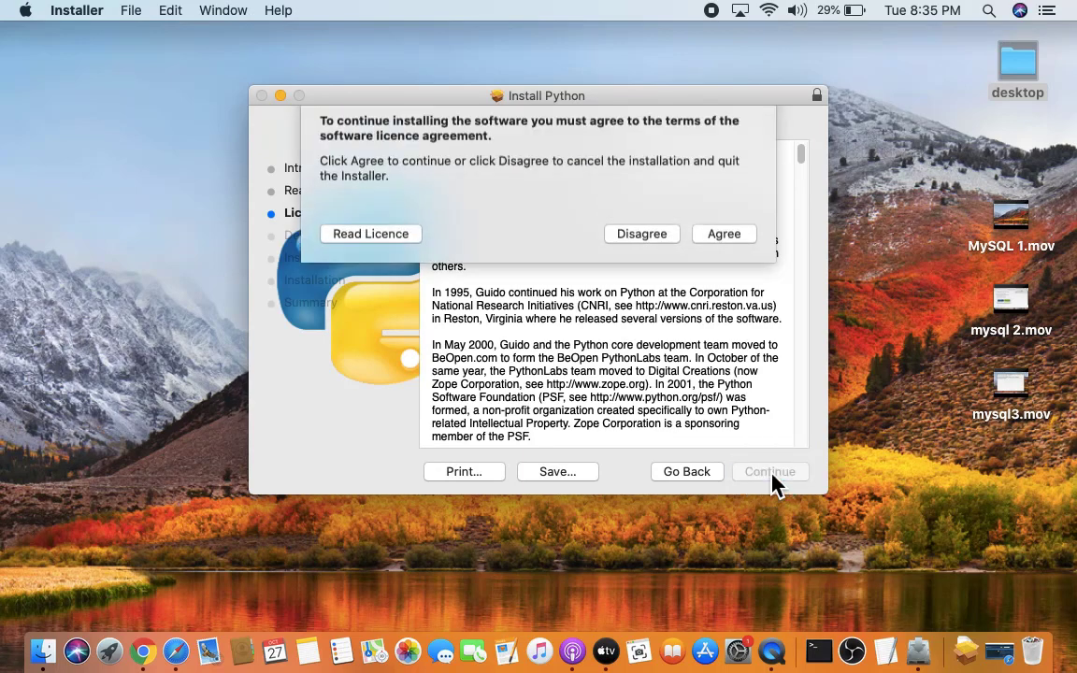
{"action": "left_click", "coordinate": [726, 249]}
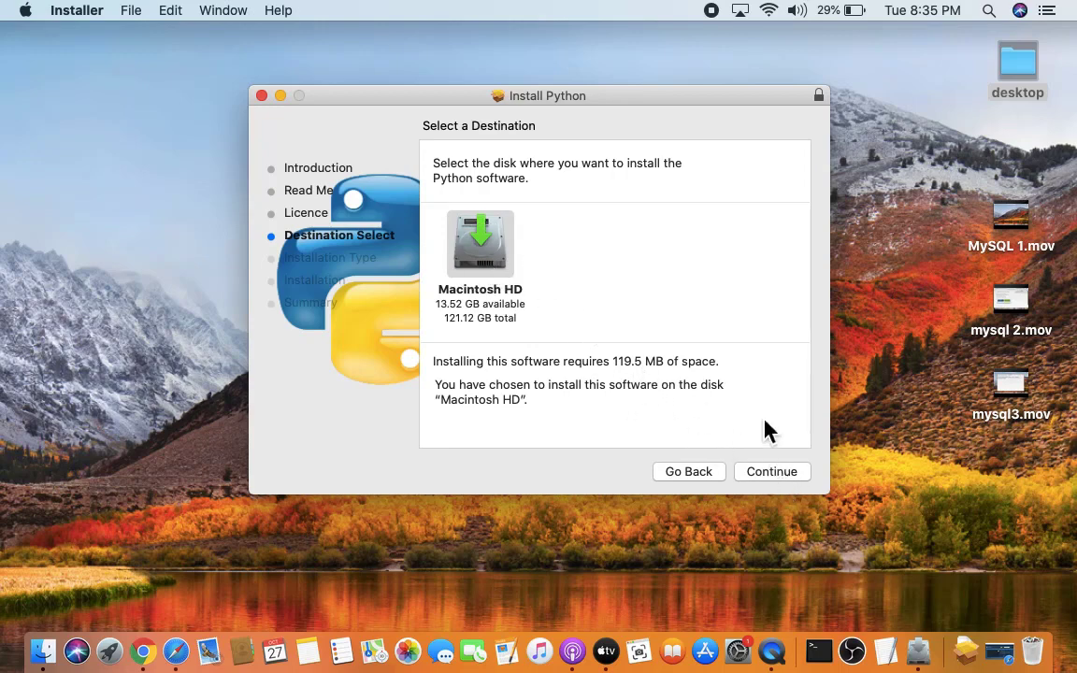
Confirm Macintosh HD as destination and view the Customise list with all six packages selected
{"action": "left_click", "coordinate": [792, 471]}
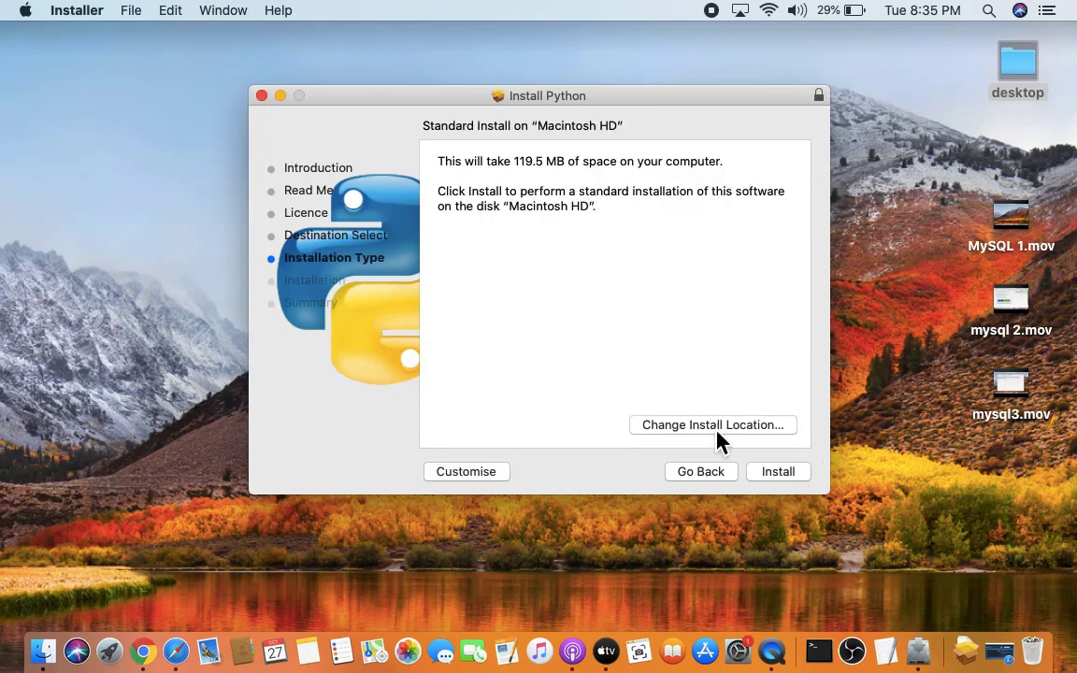
{"action": "left_click", "coordinate": [494, 477]}
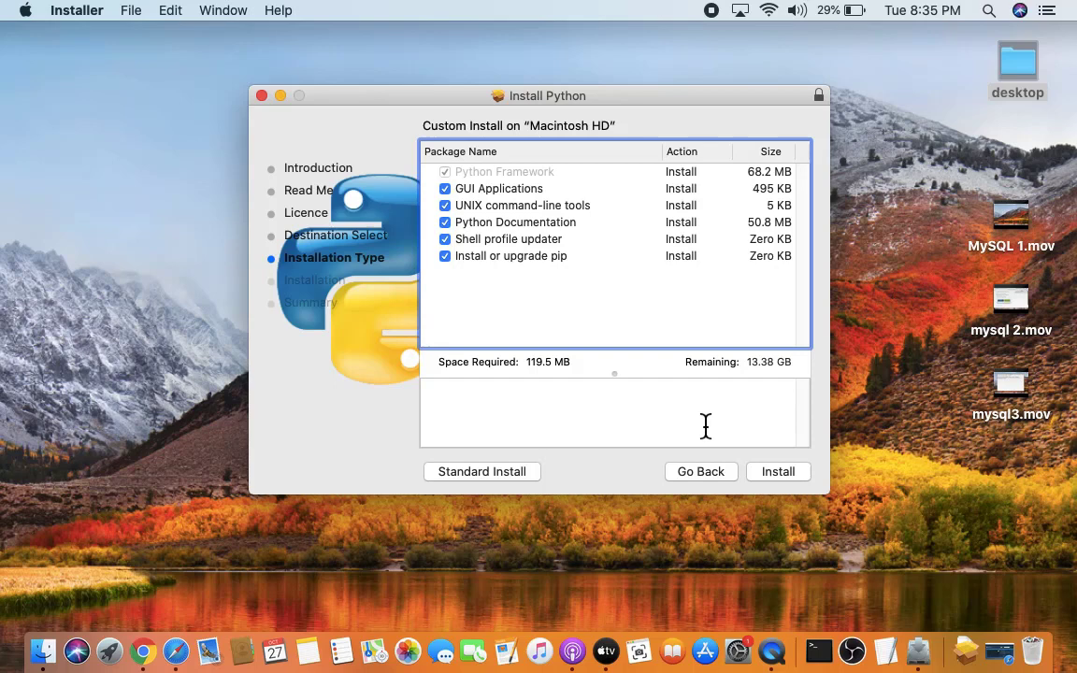
Install Python 3.9, authorising with the administrator password, until the Python 3.9 folder opens
{"action": "left_click", "coordinate": [784, 472]}
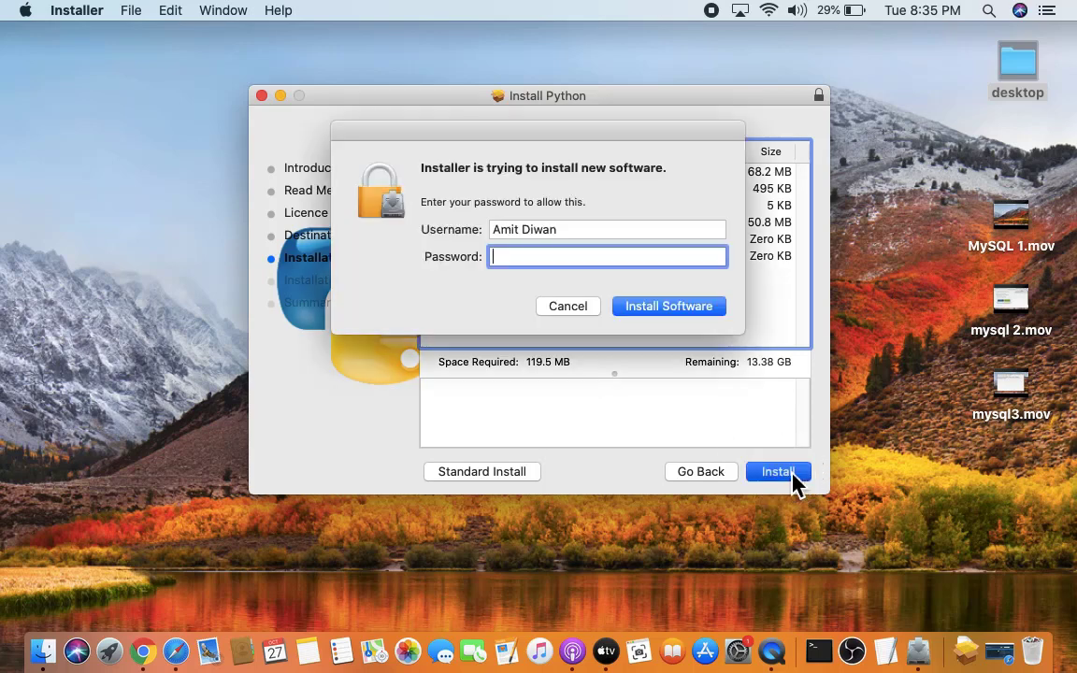
{"action": "type", "text": "aaaa"}
{"action": "type", "text": "aaaaaaaaaaa"}
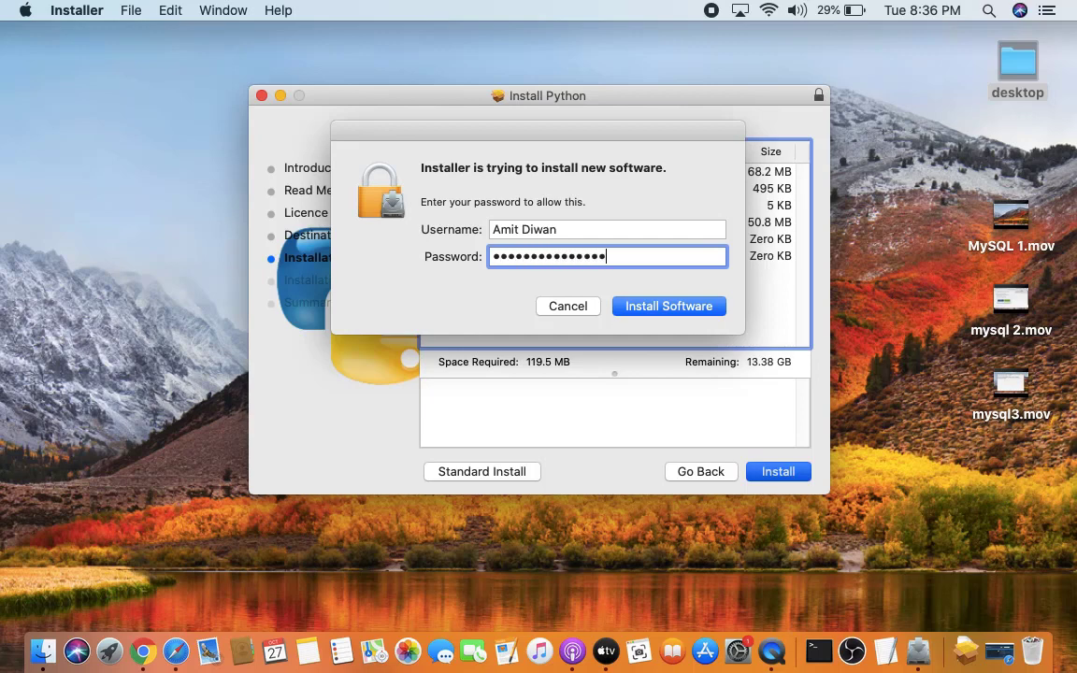
{"action": "left_click", "coordinate": [713, 314]}
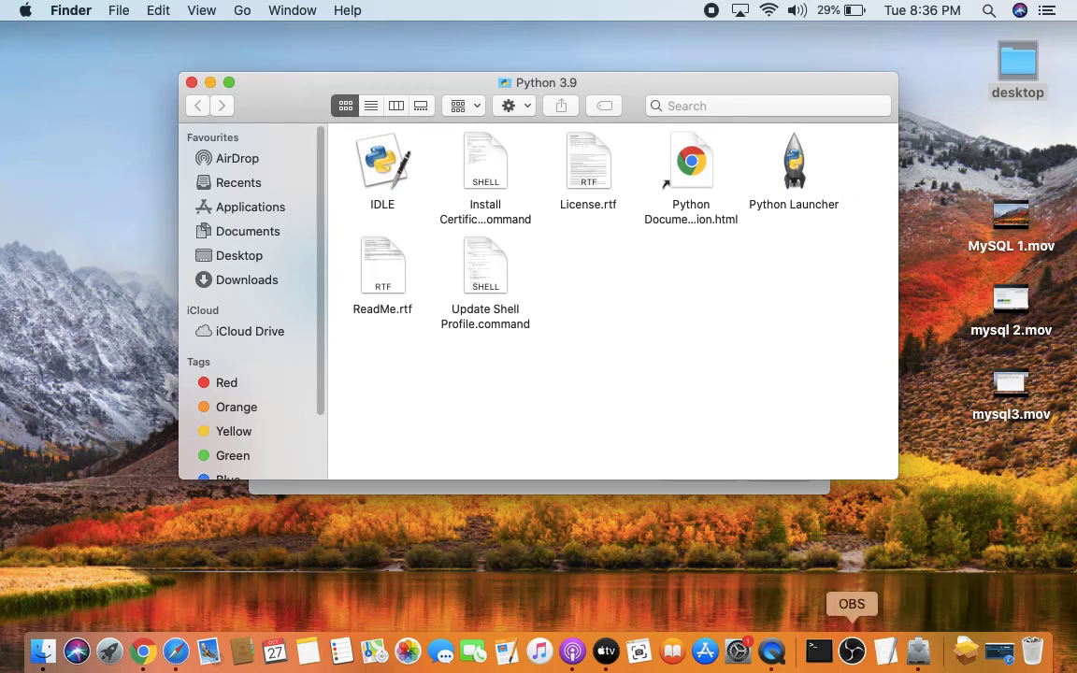
Launch Terminal from Spotlight and start the python3.9 interactive interpreter
{"action": "left_click", "coordinate": [989, 11]}
{"action": "type", "text": "ter"}
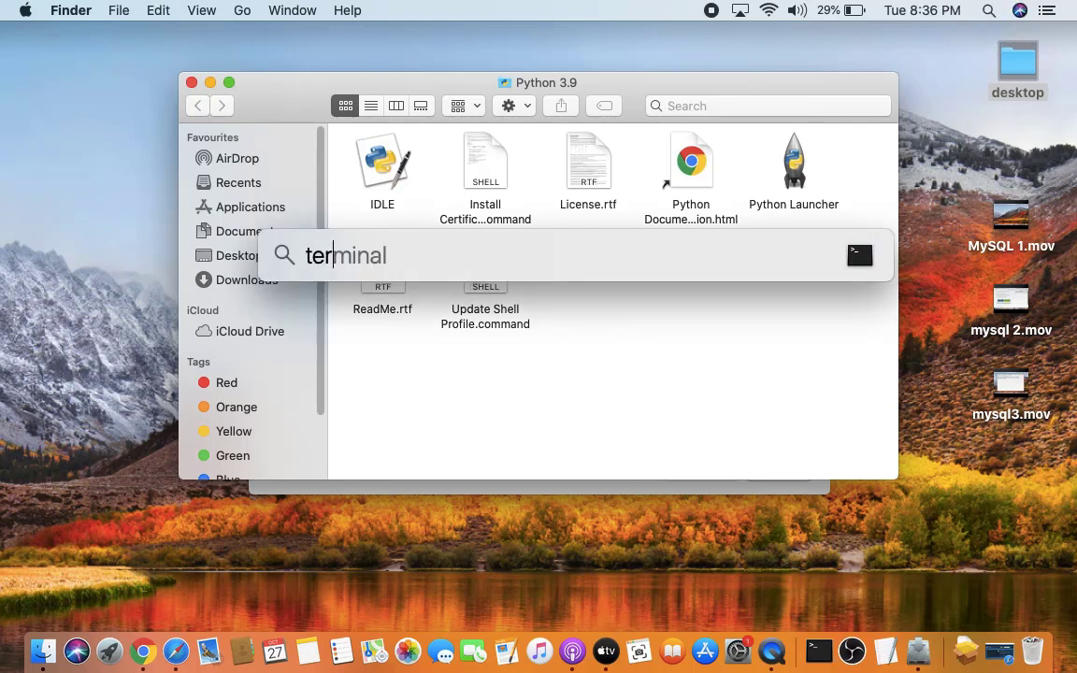
{"action": "type", "text": "minal"}
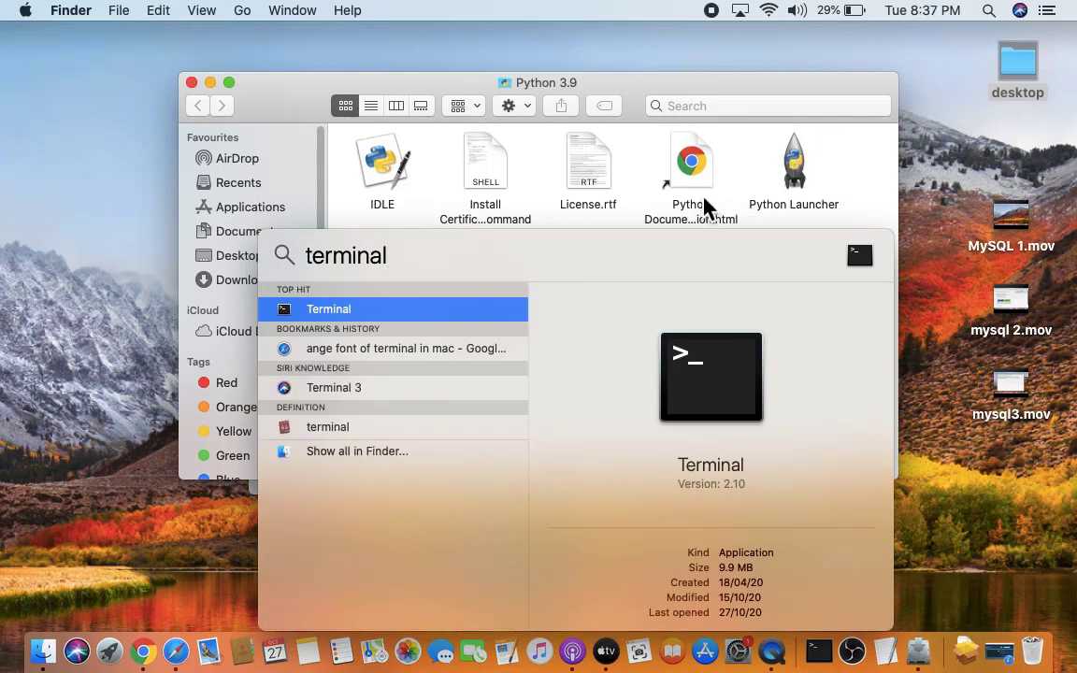
{"action": "left_click", "coordinate": [414, 318]}
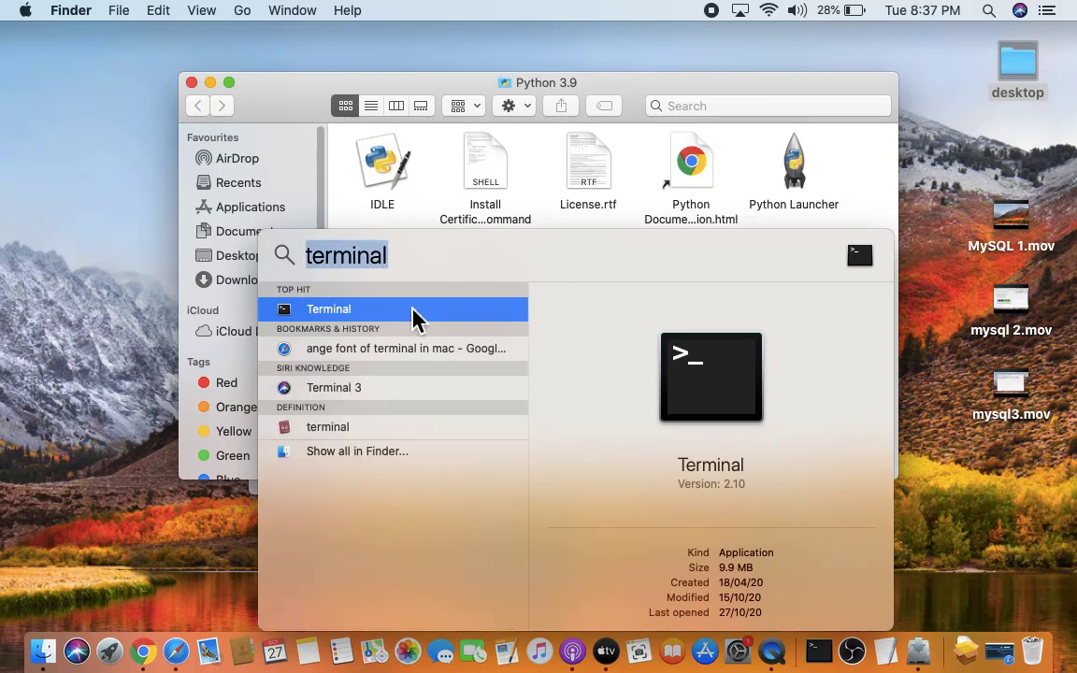
{"action": "double_click", "coordinate": [414, 318]}
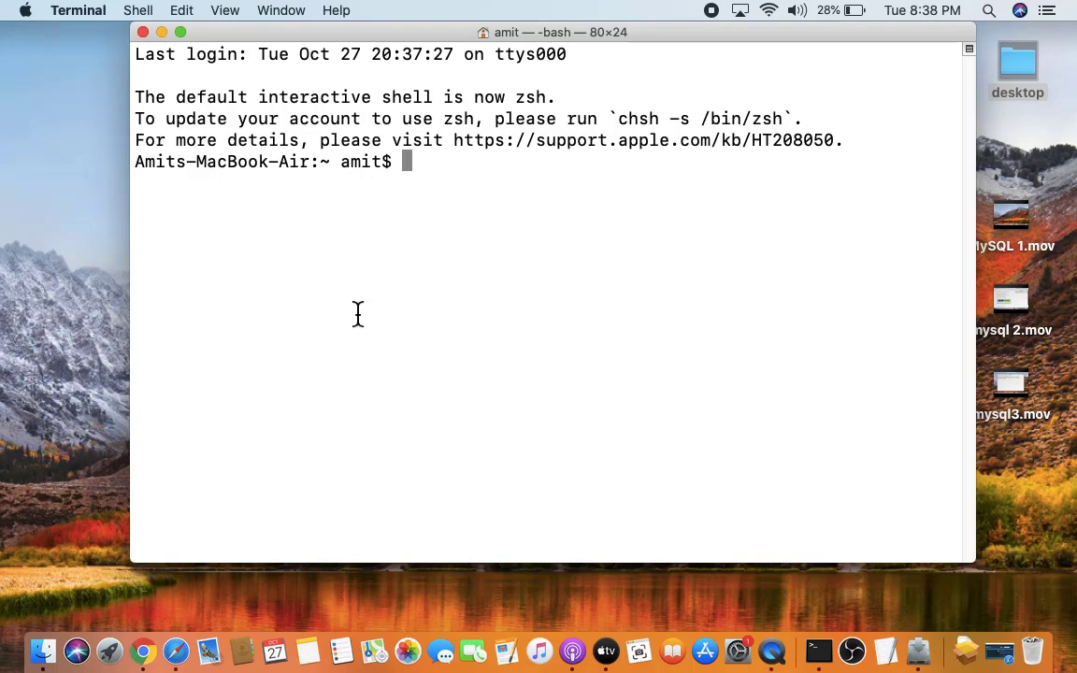
{"action": "type", "text": "pytho"}
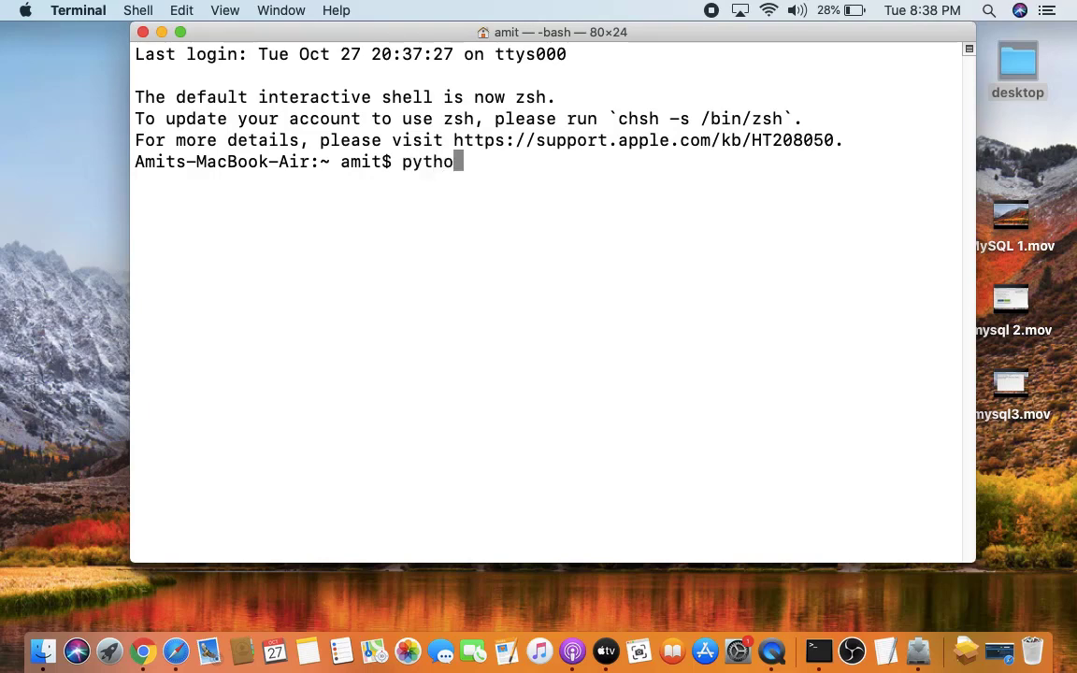
{"action": "type", "text": "n3.9"}
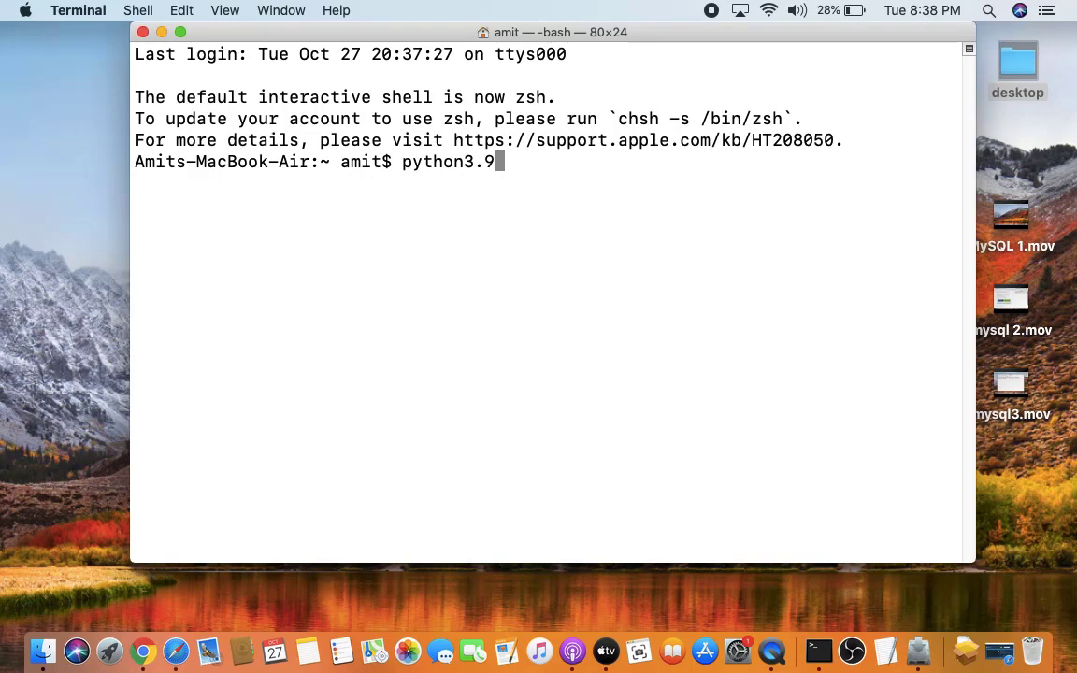
{"action": "key", "text": "Return"}
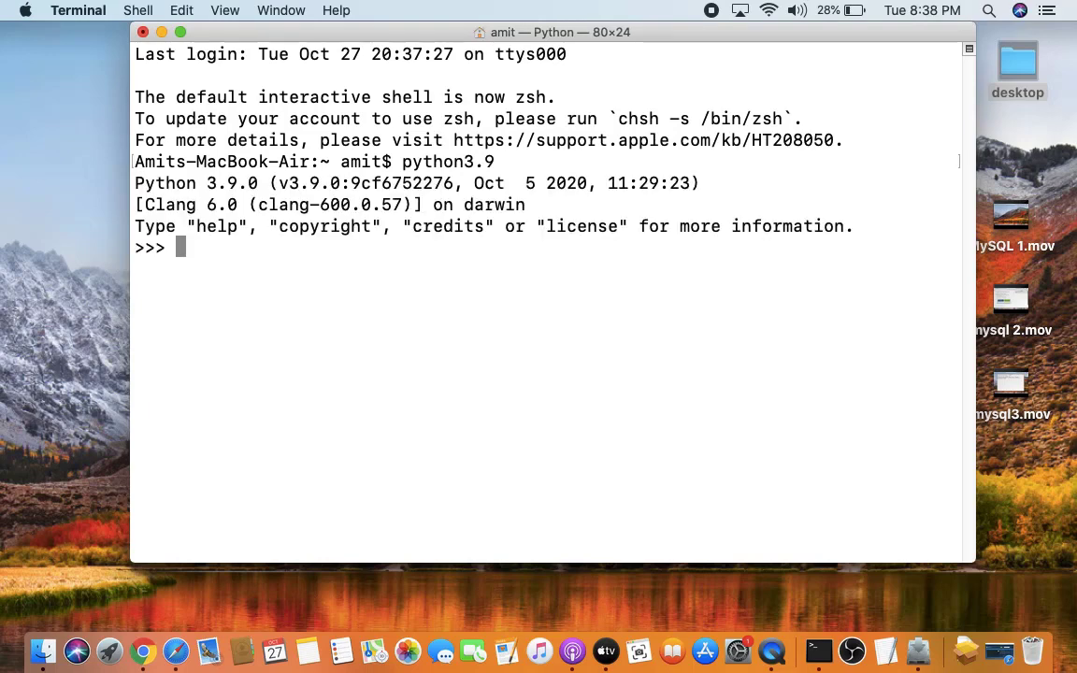
Run a print statement with a short test message about a first Python program
{"action": "type", "text": "p"}
{"action": "type", "text": "rint"}
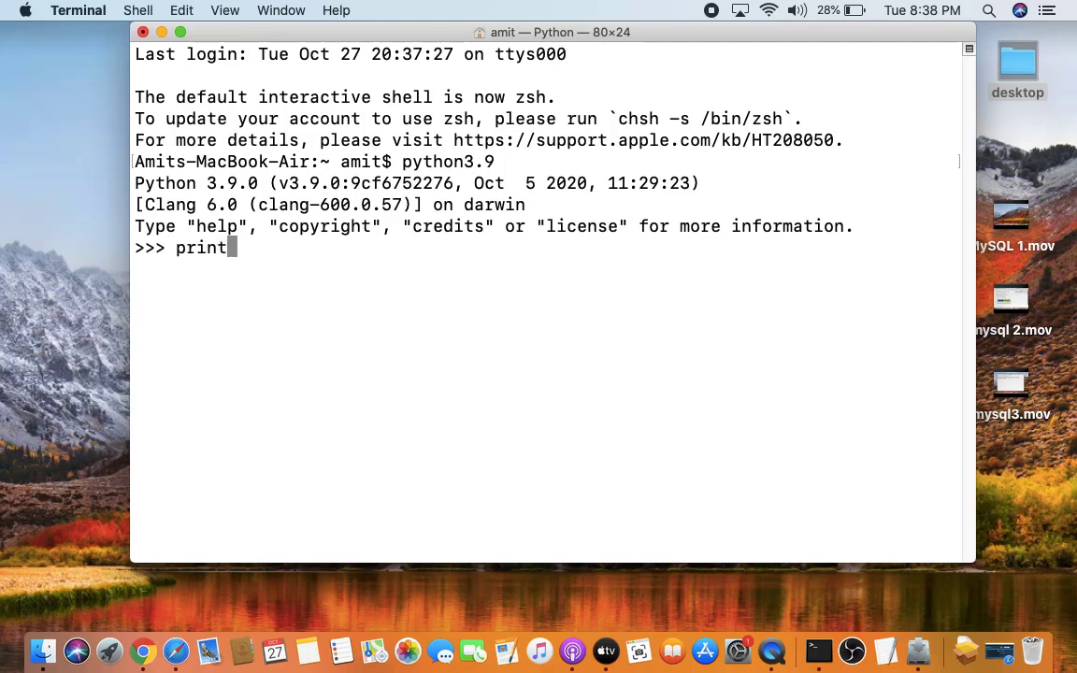
{"action": "left_click", "coordinate": [254, 257]}
{"action": "type", "text": "(\""}
{"action": "type", "text": "Am"}
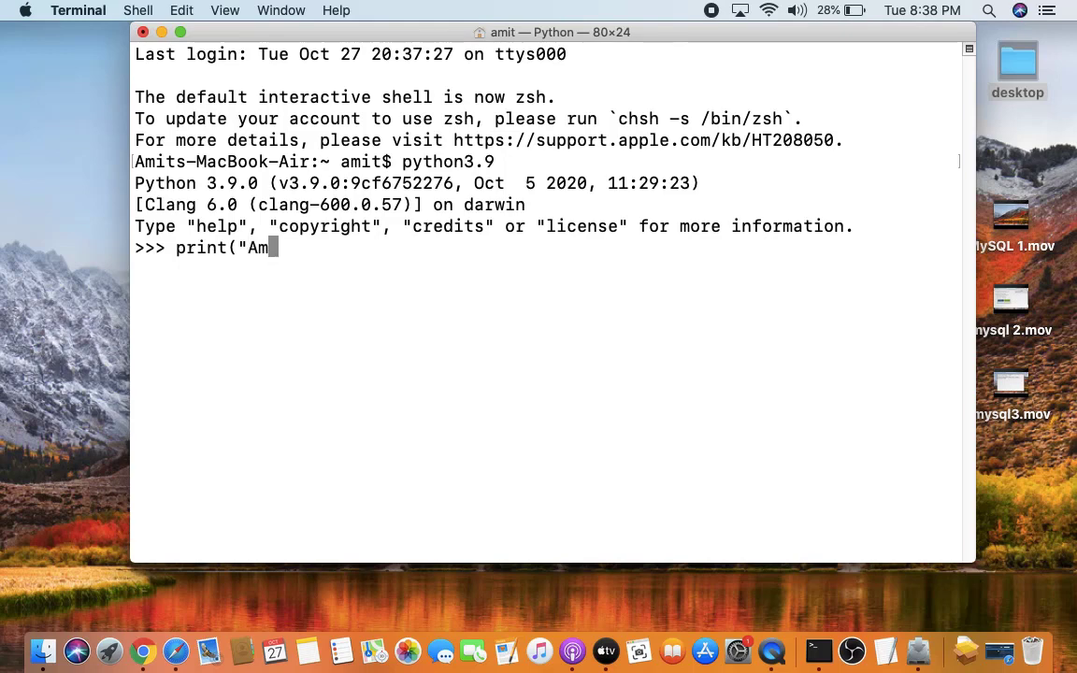
{"action": "type", "text": "it Thinks "}
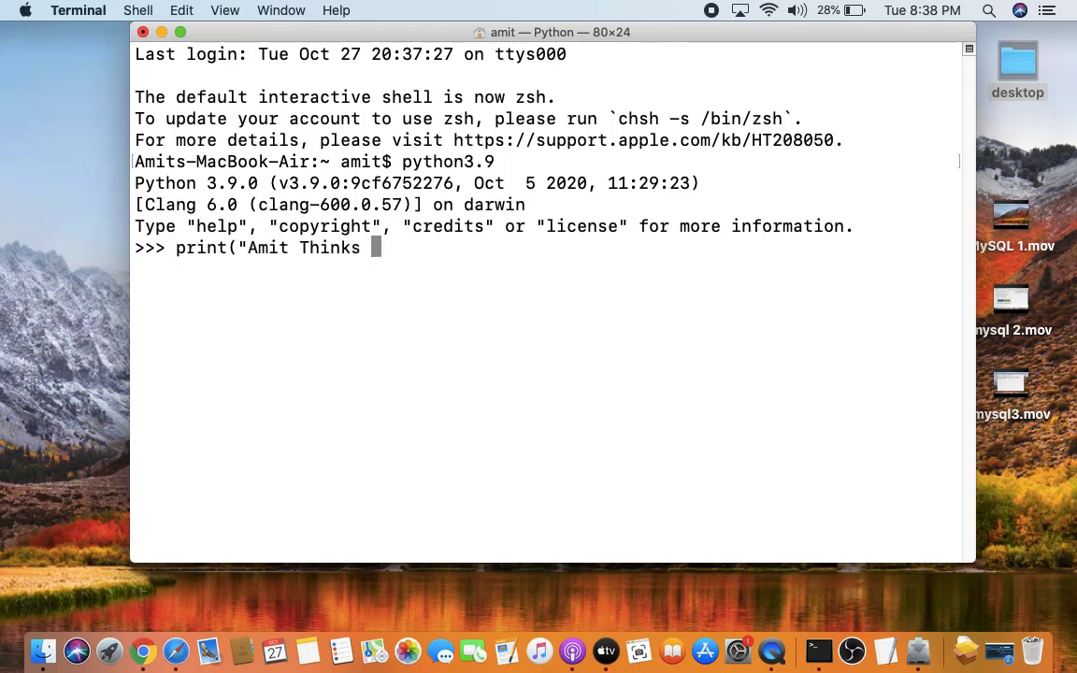
{"action": "type", "text": "First J"}
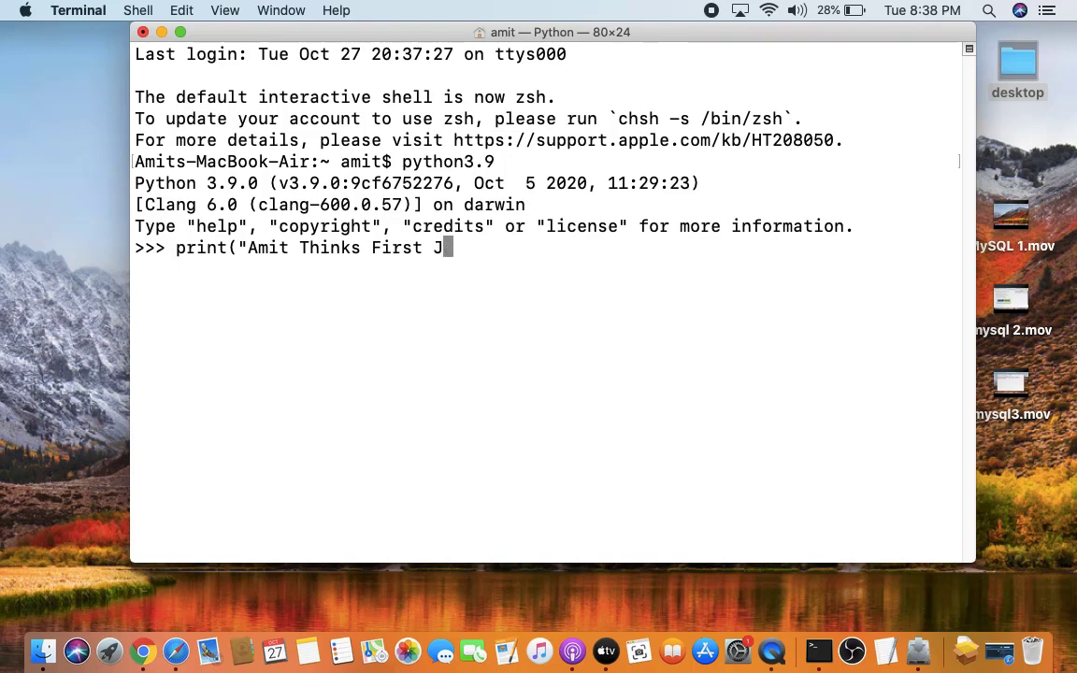
{"action": "key", "text": "BackSpace"}
{"action": "type", "text": "pYTHO"}
{"action": "key", "text": "BackSpace"}
{"action": "key", "text": "BackSpace"}
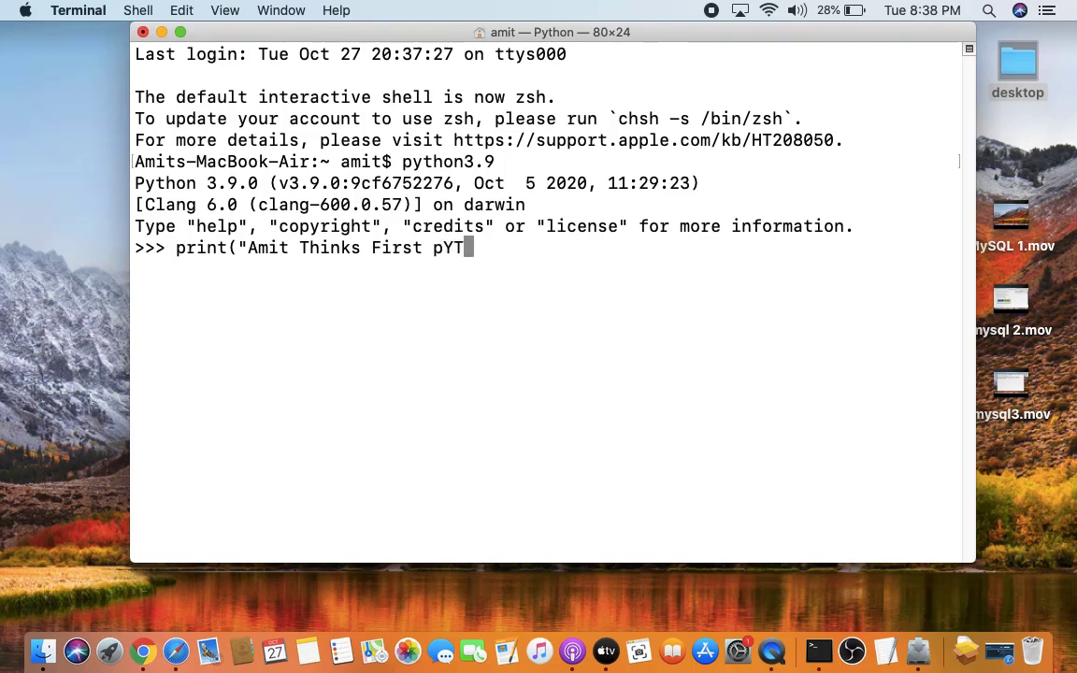
{"action": "key", "text": "BackSpace"}
{"action": "key", "text": "BackSpace"}
{"action": "key", "text": "BackSpace"}
{"action": "type", "text": "Pyt"}
{"action": "type", "text": "hon progra"}
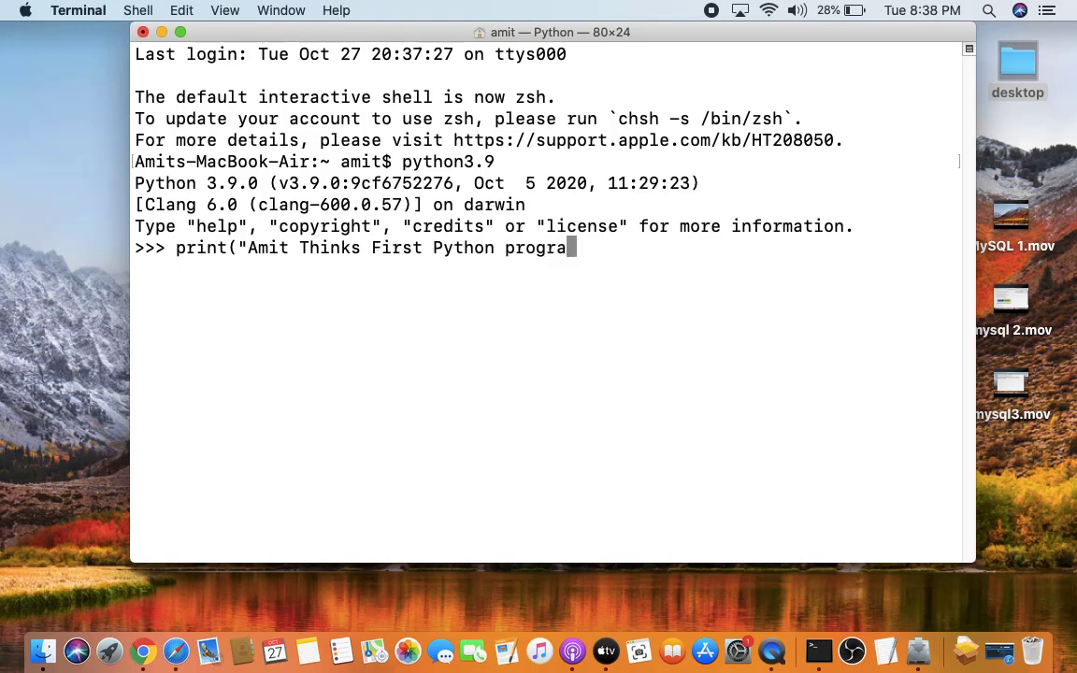
{"action": "type", "text": "mmm"}
{"action": "key", "text": "BackSpace"}
{"action": "key", "text": "BackSpace"}
{"action": "type", "text": "m"}
{"action": "key", "text": "BackSpace"}
{"action": "type", "text": "..."}
{"action": "type", "text": "\")"}
{"action": "type", "text": ";"}
{"action": "key", "text": "Return"}
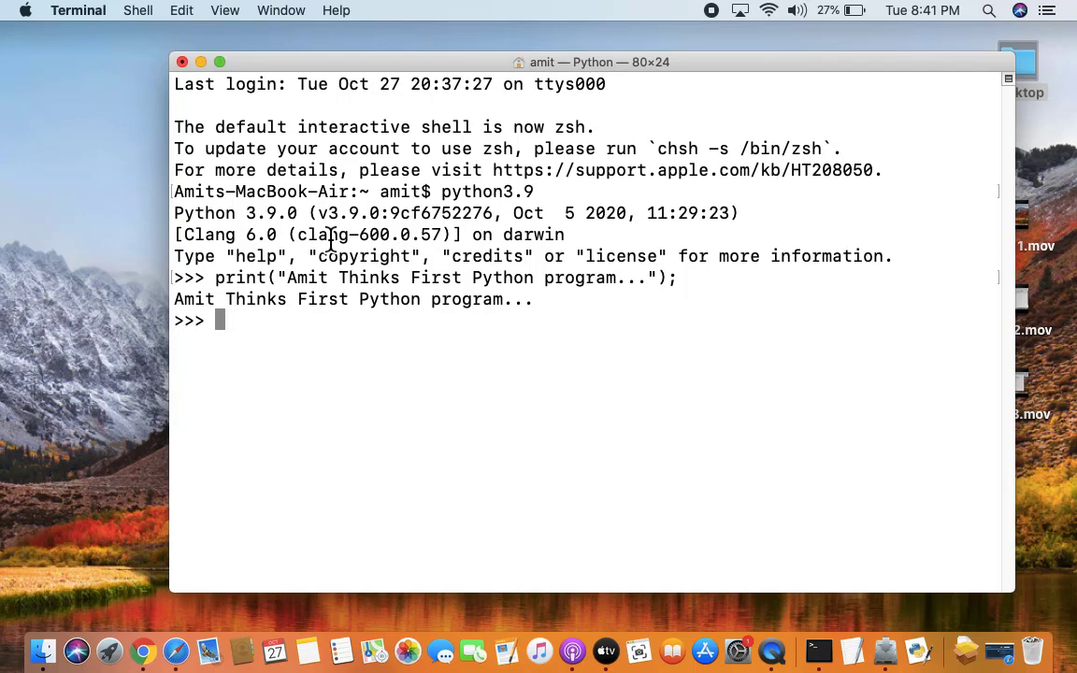
Launch IDLE from the Python 3.9 folder and centre its Python 3.9.0 Shell window
{"action": "left_click_drag", "start_coordinate": [308, 62], "coordinate": [895, 177]}
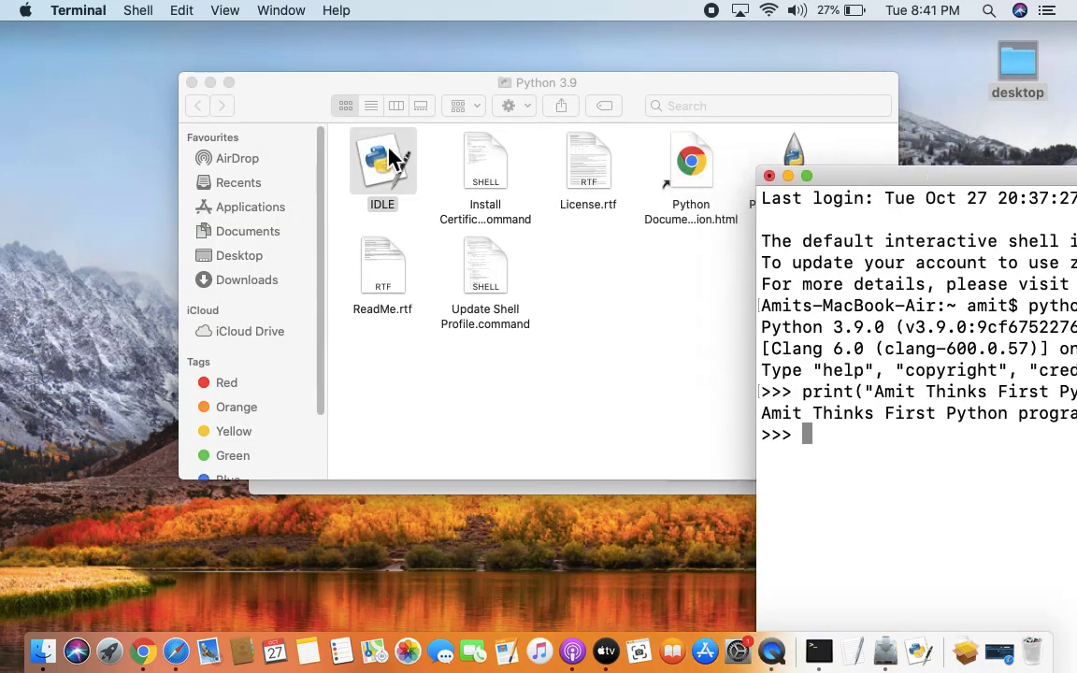
{"action": "double_click", "coordinate": [384, 163]}
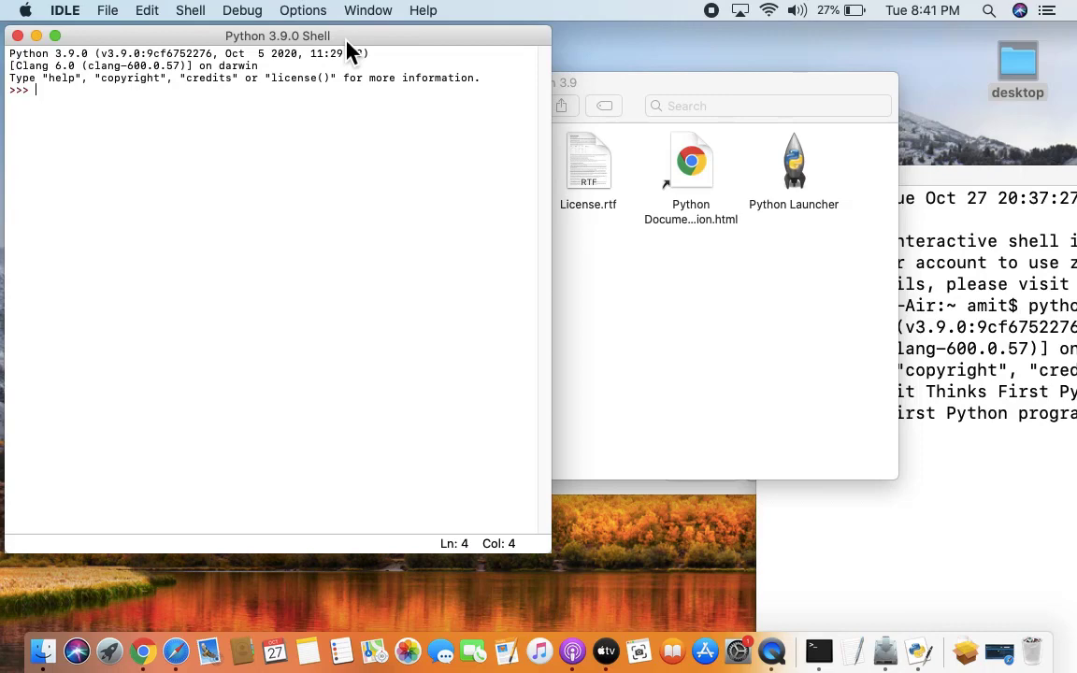
{"action": "left_click_drag", "start_coordinate": [347, 51], "coordinate": [549, 82]}
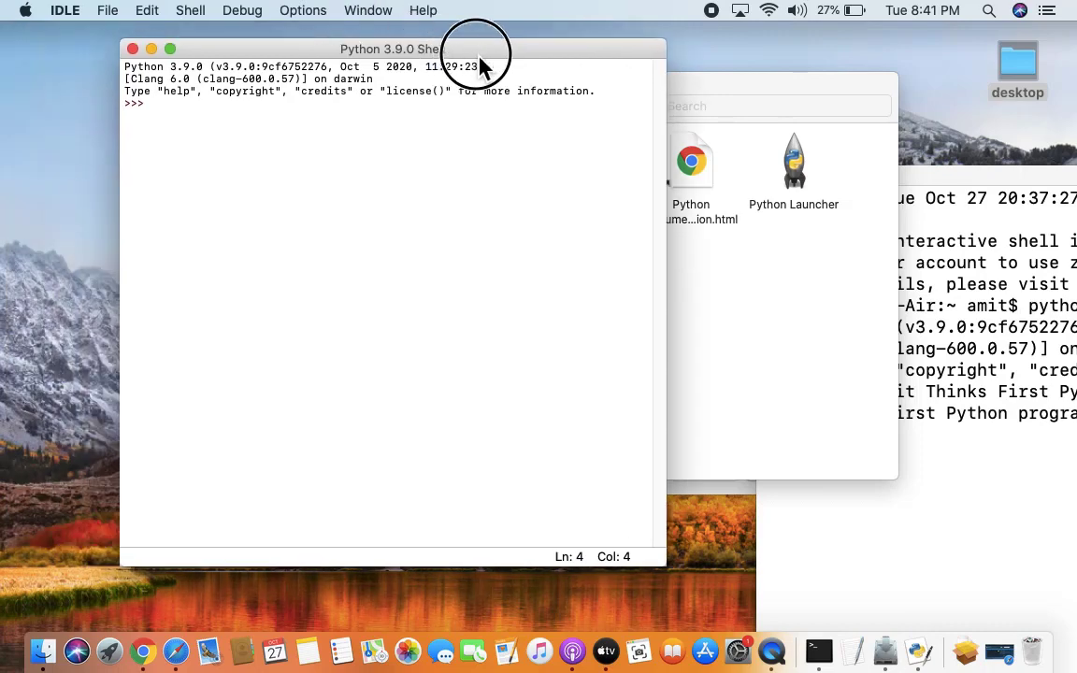
Set IDLE's shell/editor font size to 18 in Preferences on the Fonts/Tabs page
{"action": "left_click", "coordinate": [110, 11]}
{"action": "mouse_move", "coordinate": [64, 10]}
{"action": "left_click", "coordinate": [118, 65]}
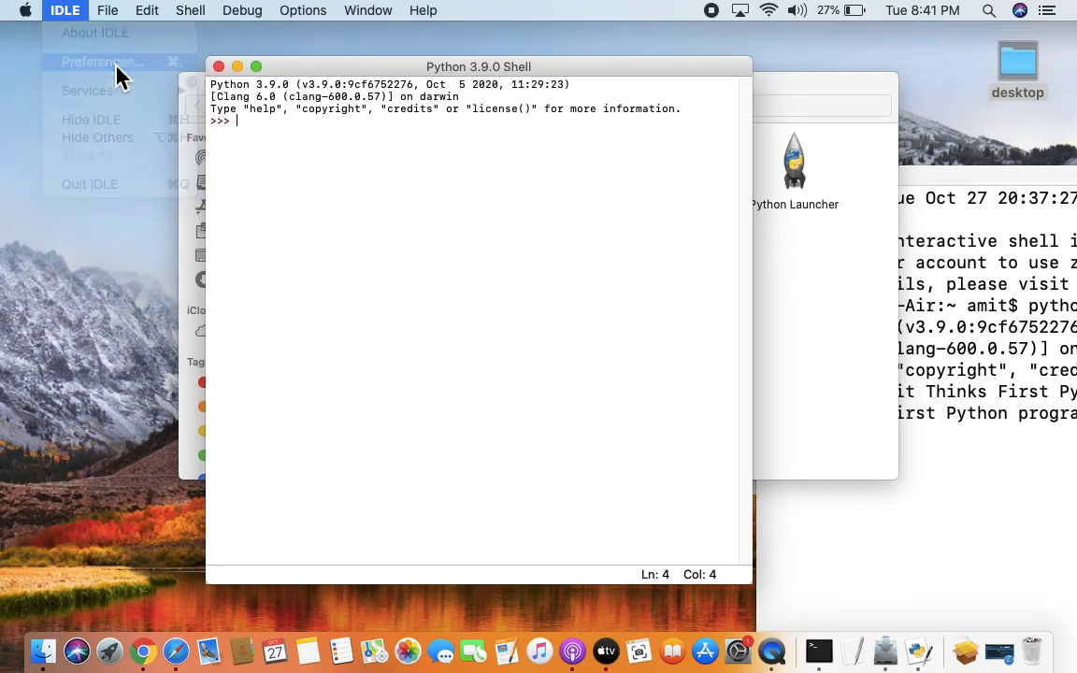
{"action": "left_click", "coordinate": [644, 393]}
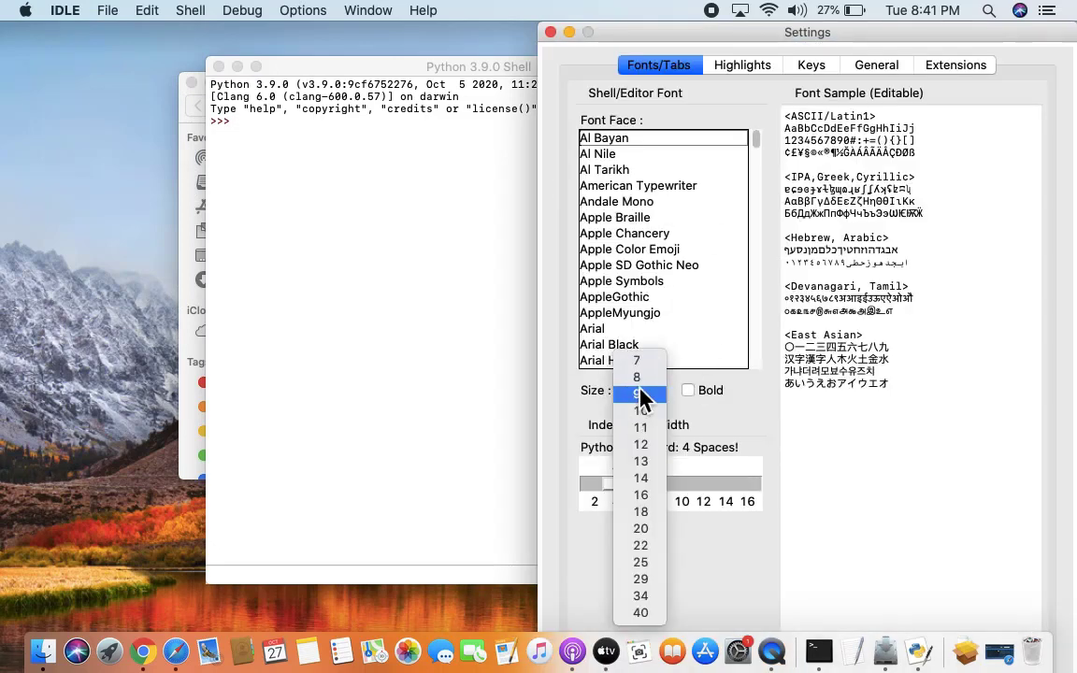
{"action": "left_click", "coordinate": [655, 517]}
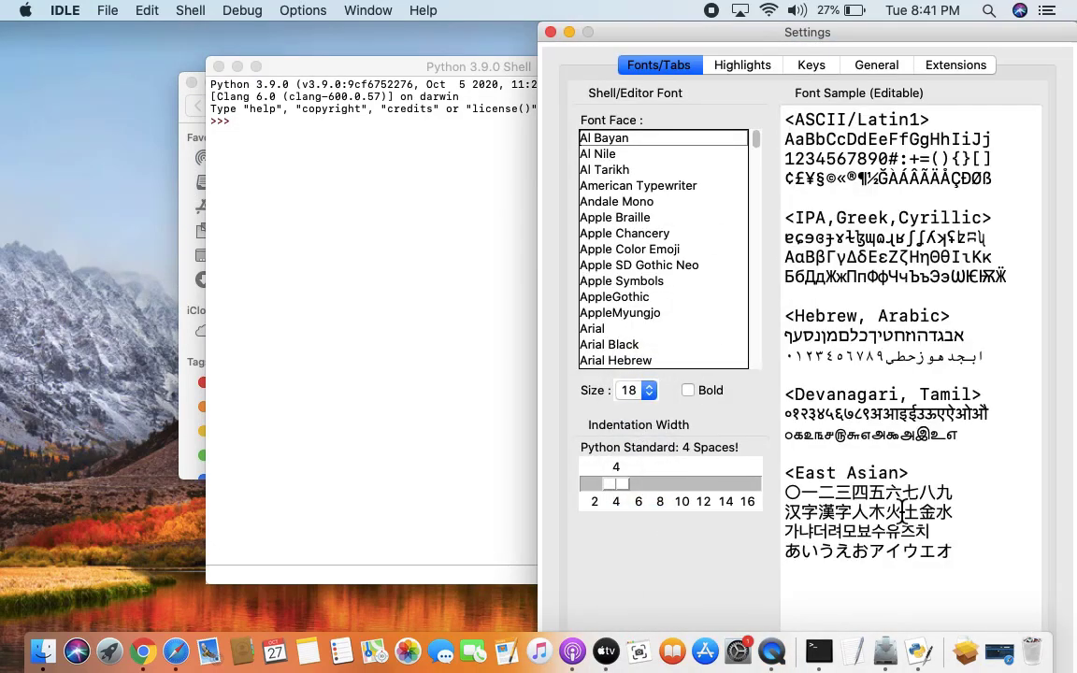